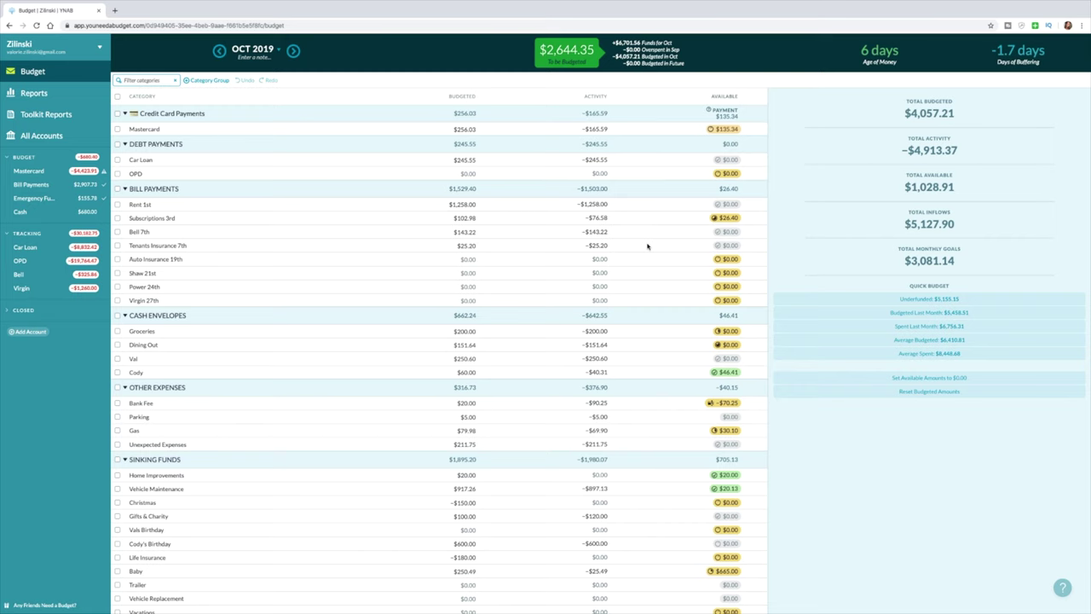
Cover the October overspending in the Bank Fee category with funds from Inflow: To be Budgeted.
scroll(647, 246, "down", 1)
scroll(647, 247, "up", 1)
scroll(663, 290, "down", 3)
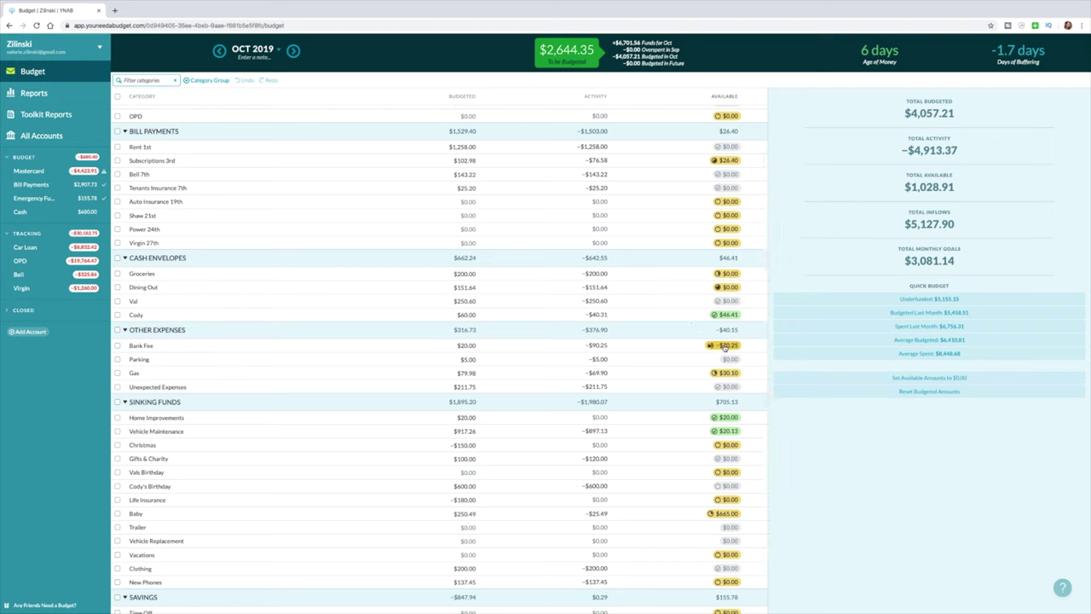
scroll(677, 358, "down", 3)
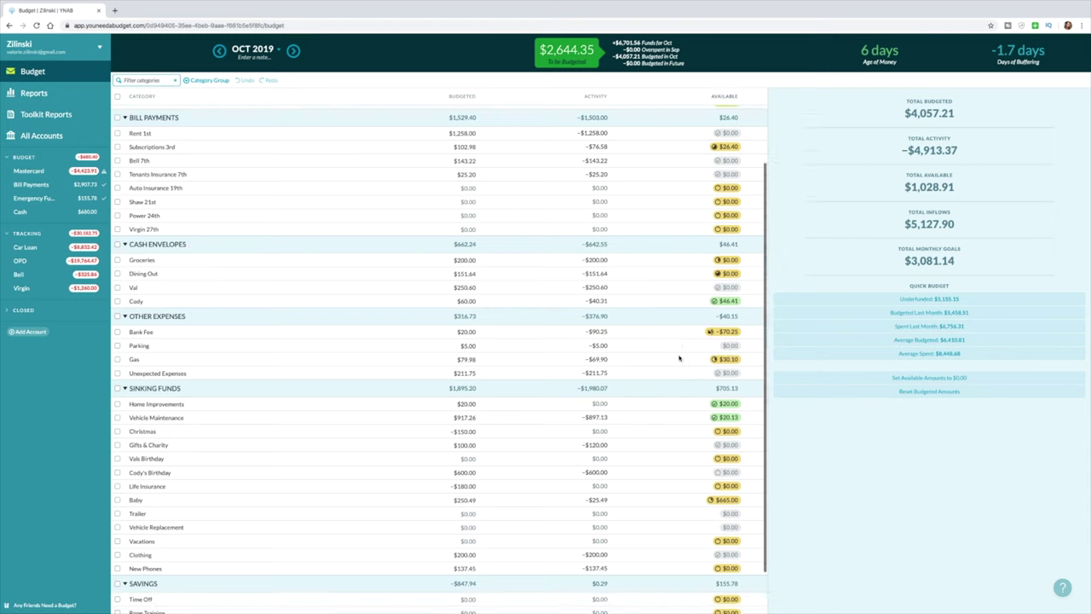
scroll(679, 358, "up", 5)
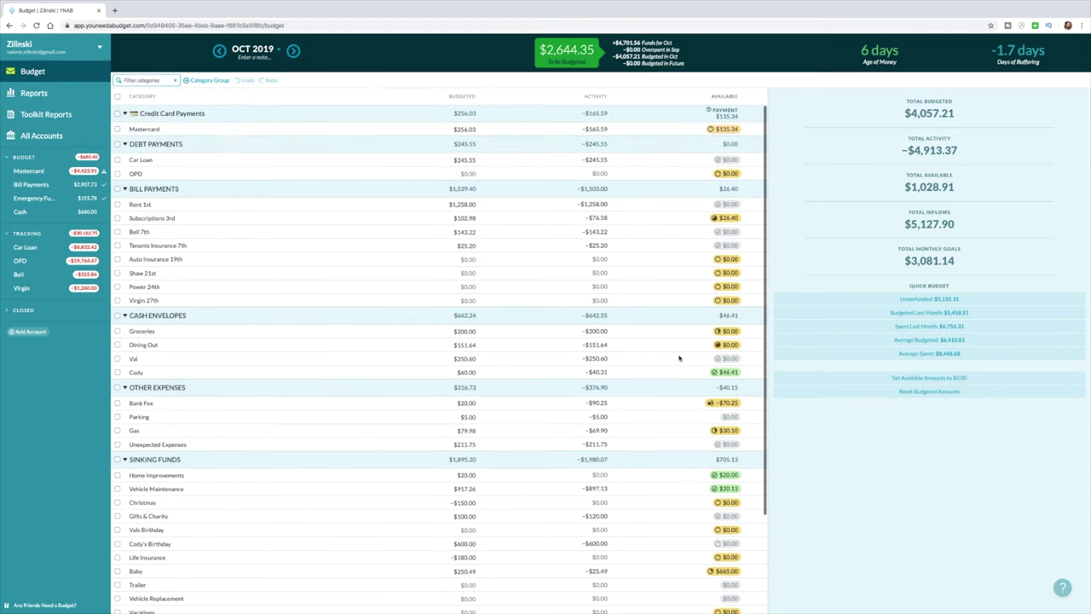
left_click(724, 402)
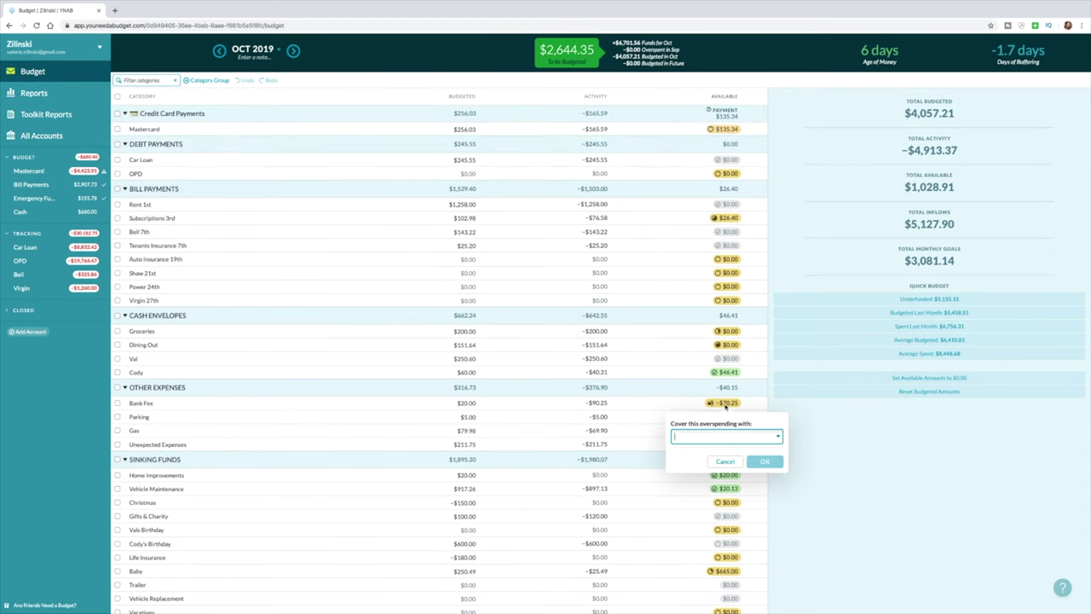
left_click(697, 439)
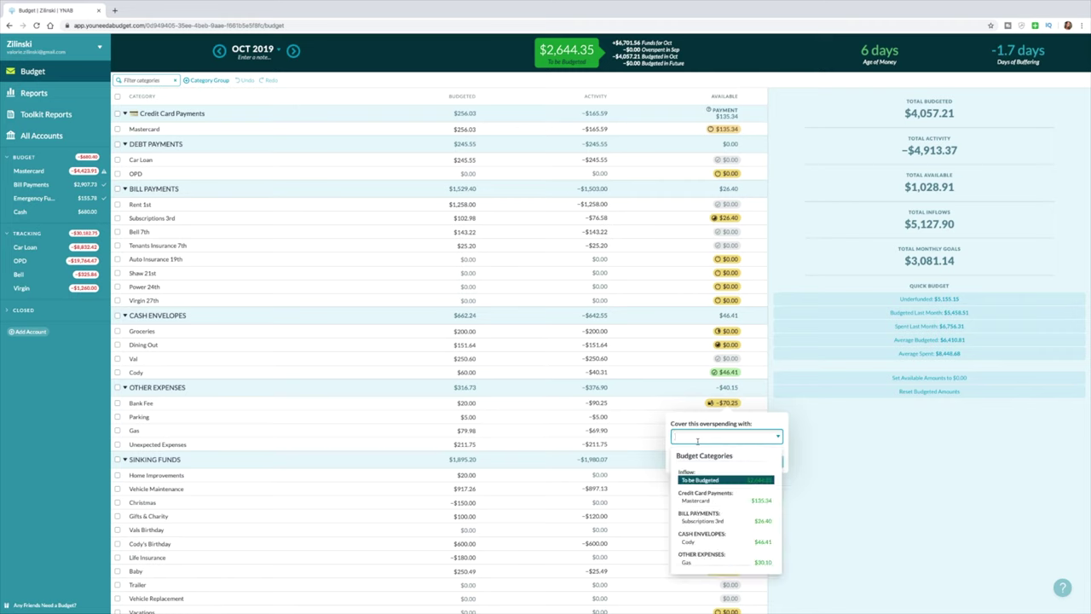
left_click(714, 483)
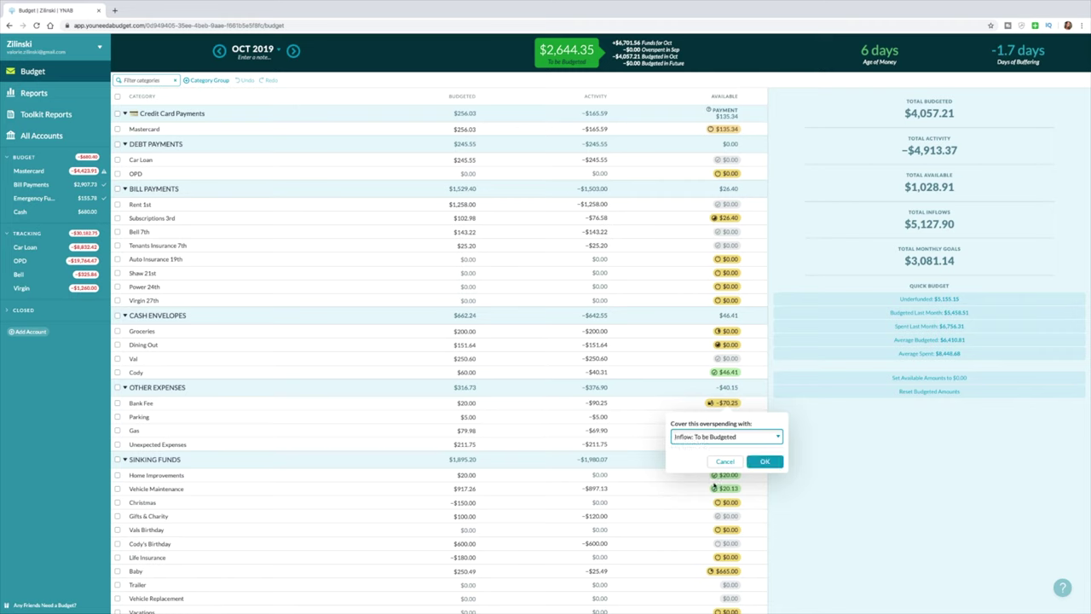
left_click(769, 462)
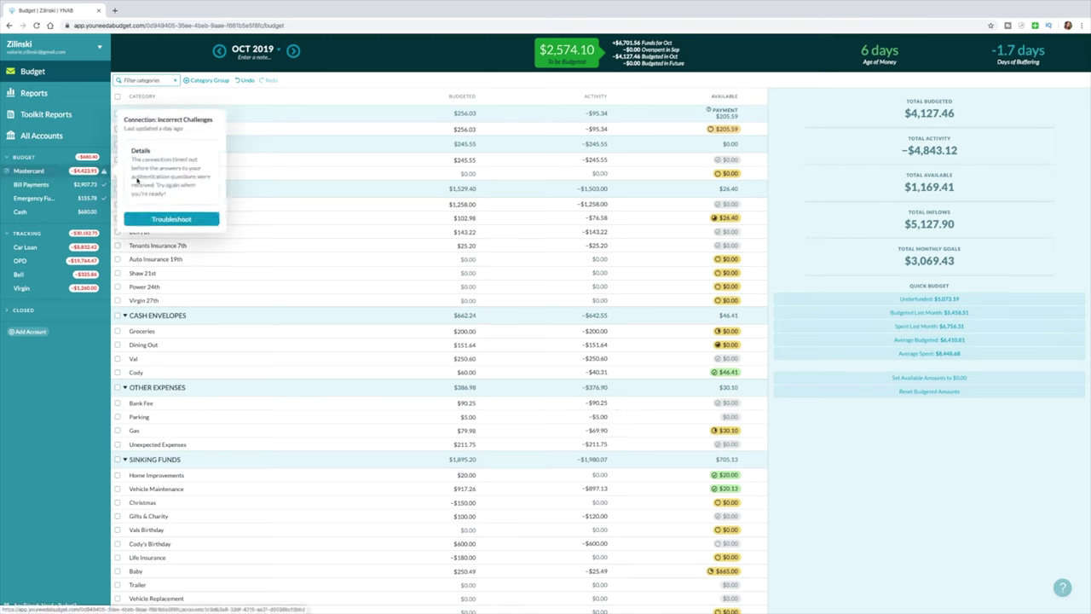
Budget $700 to the OPD debt payment and $156 to Auto Insurance 19th for October.
left_click(348, 233)
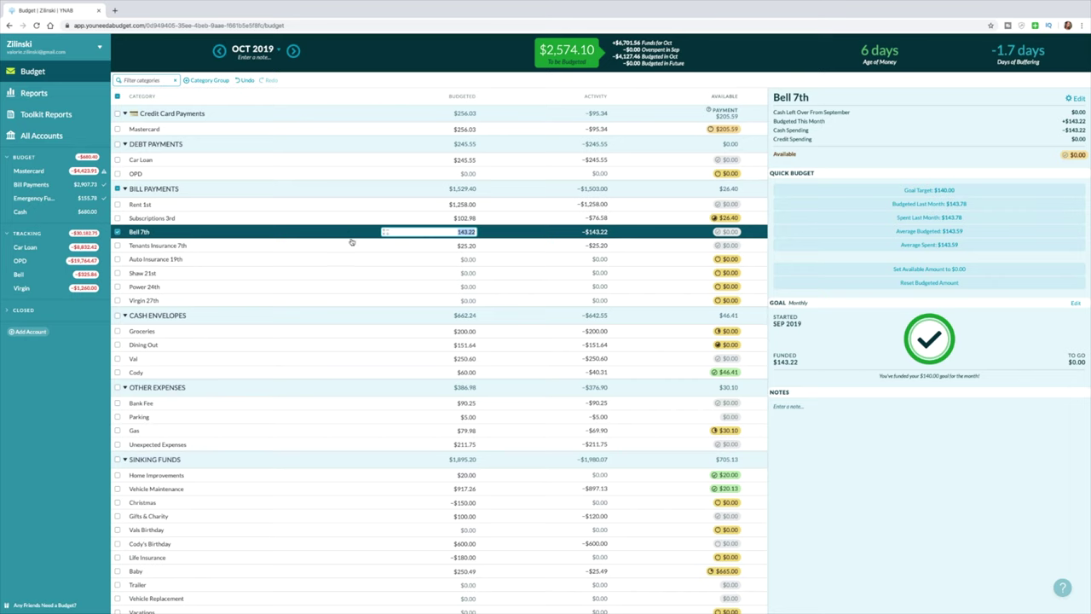
left_click(354, 248)
left_click(353, 258)
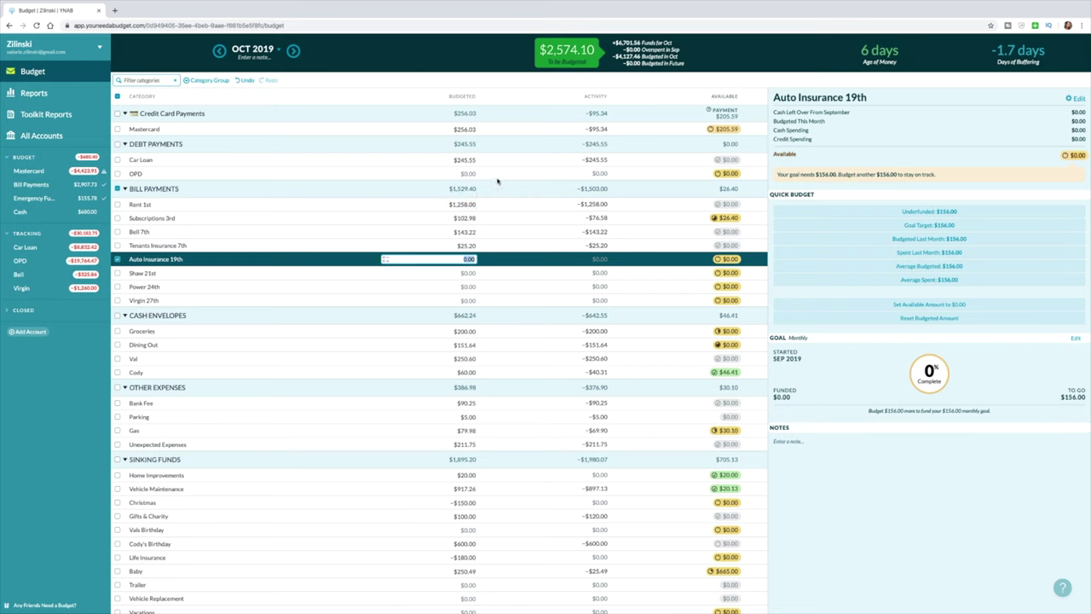
left_click(461, 173)
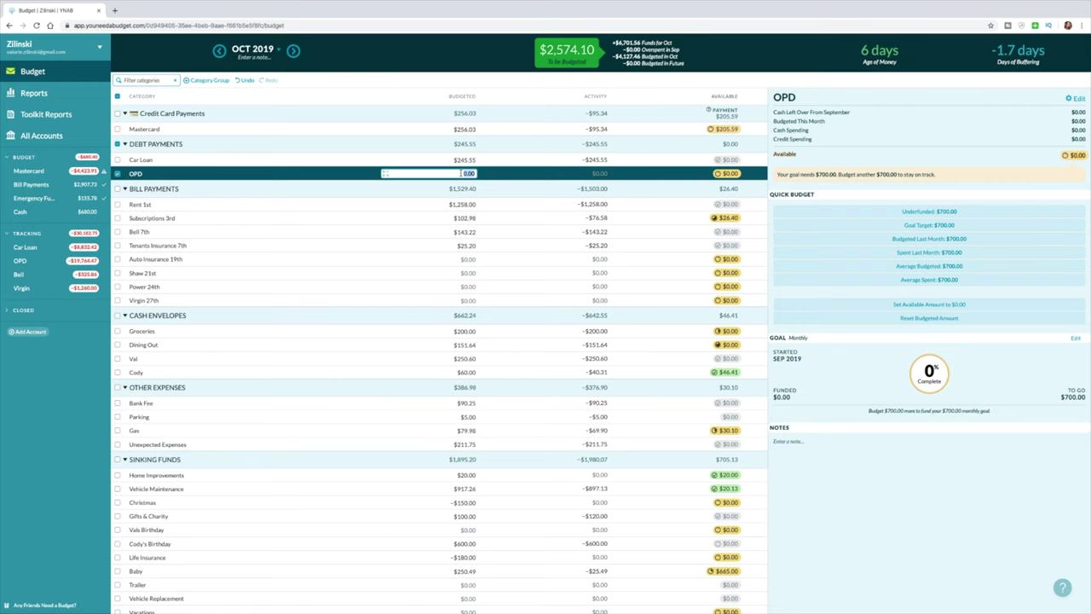
type("3")
key("Return")
left_click(466, 259)
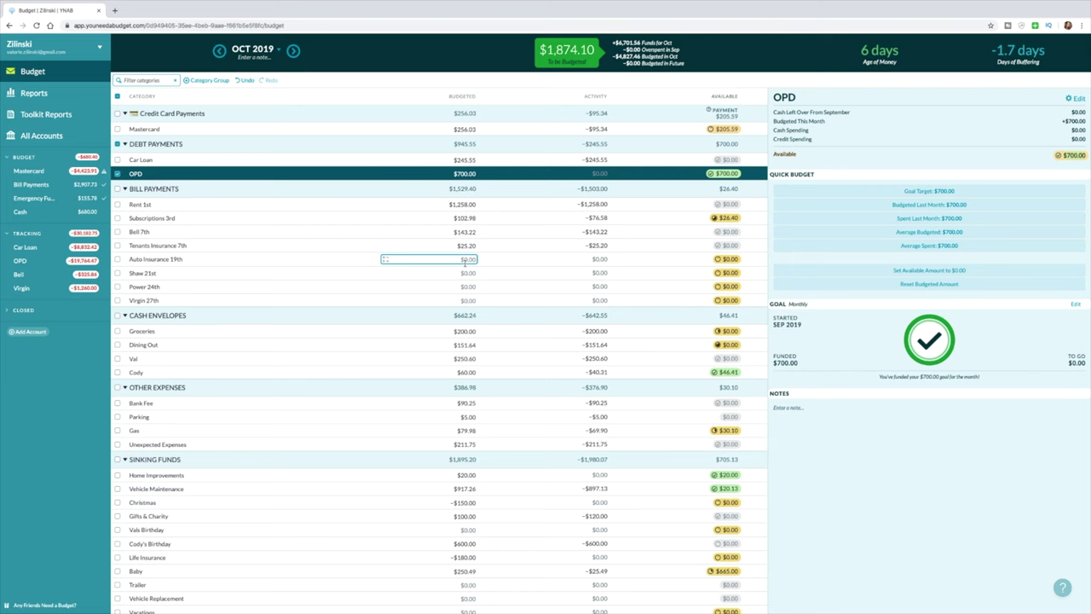
type("156")
key("Return")
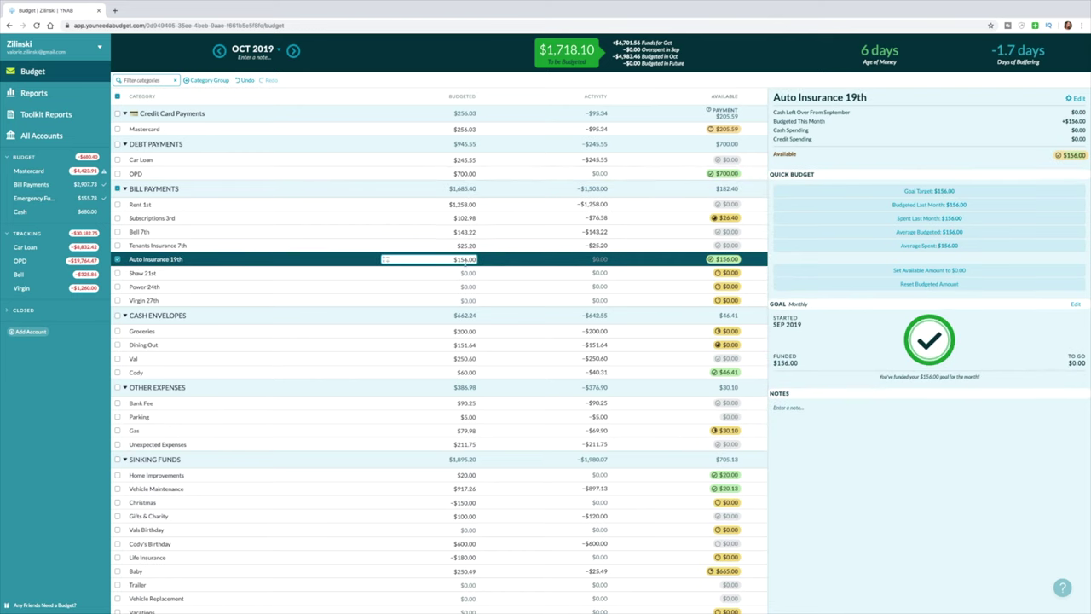
Budget $91.35 to Shaw 21st and $62 to Power 24th under Bill Payments.
left_click(469, 272)
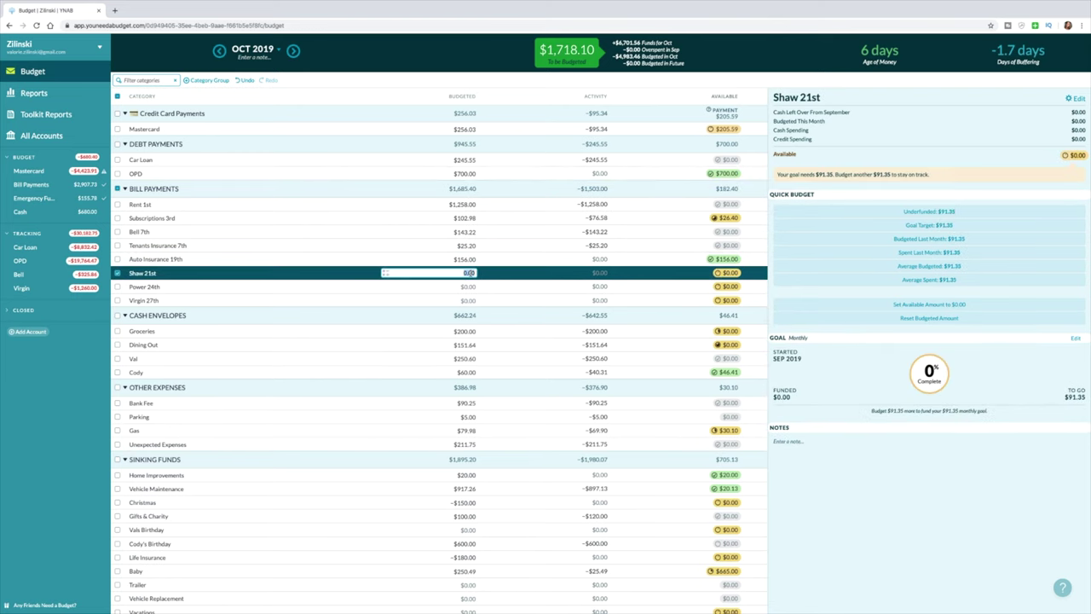
type("91.35")
left_click(463, 287)
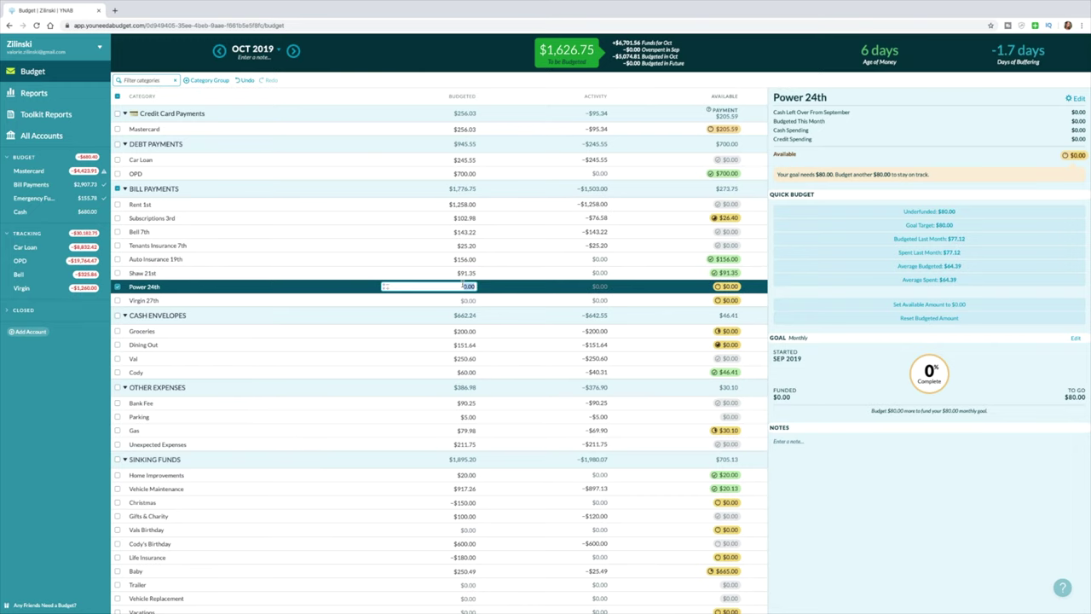
type("62")
key("Return")
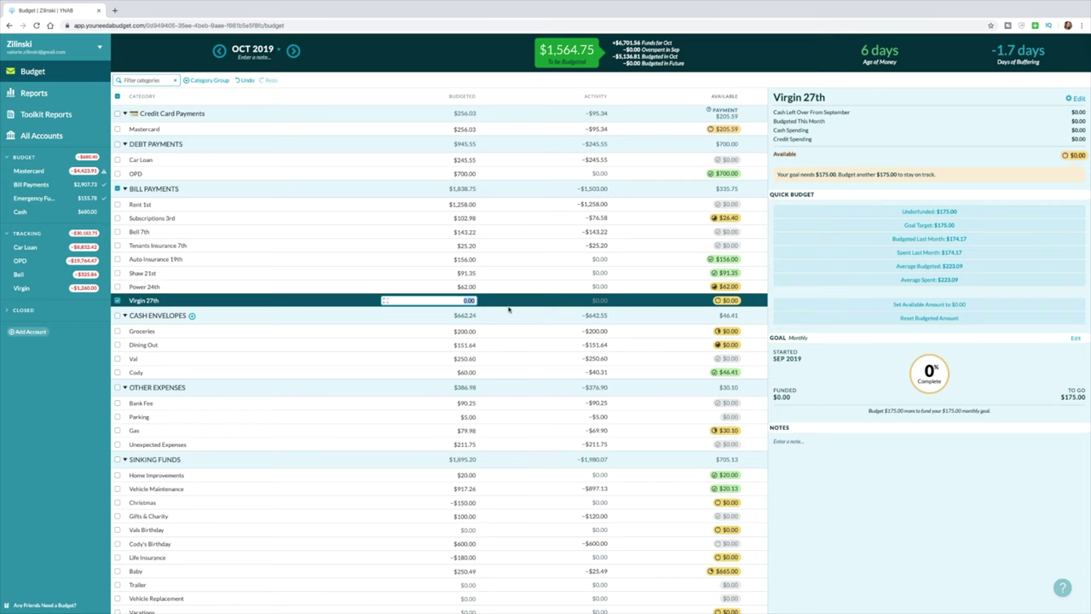
Add $140 to the budgeted amount of the Groceries category under Cash Envelopes.
scroll(509, 308, "down", 1)
left_click(472, 304)
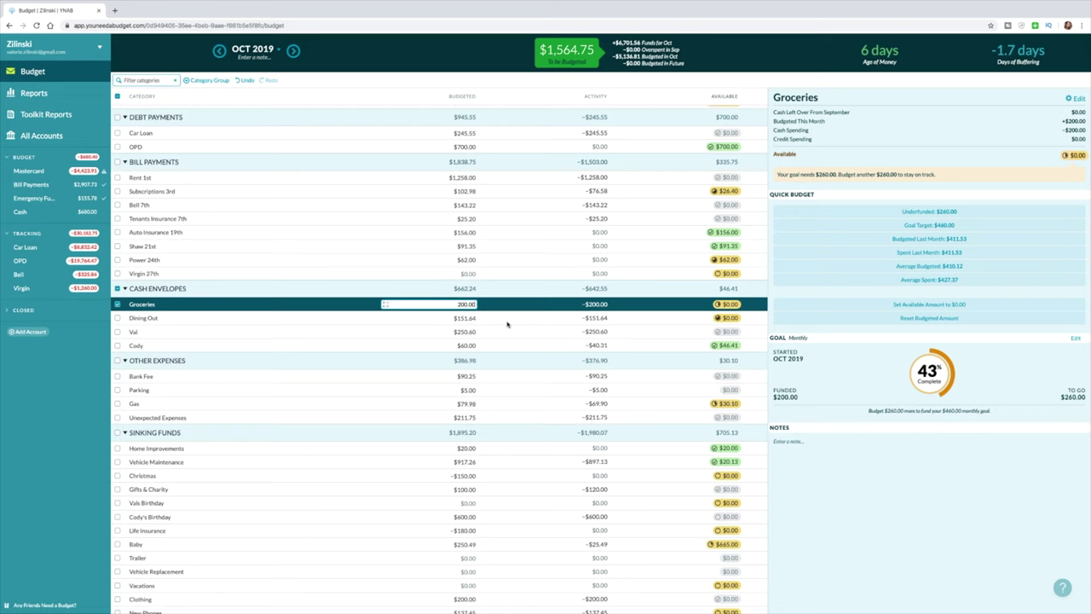
key("BackSpace")
key("BackSpace")
type("+140")
key("Return")
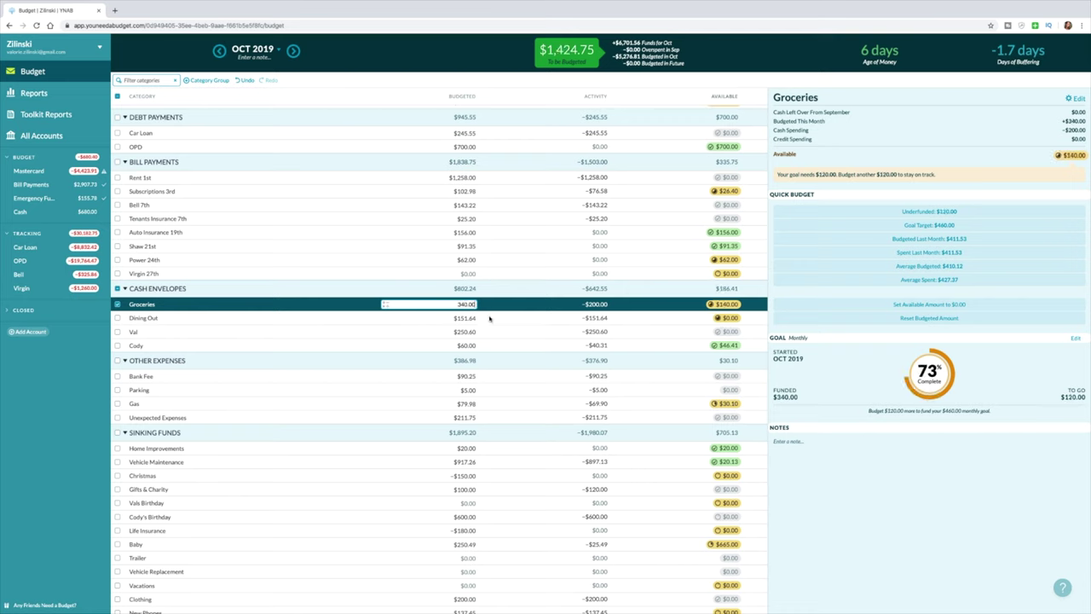
Add $40 to the budgeted amount of the Dining Out category.
key("Return")
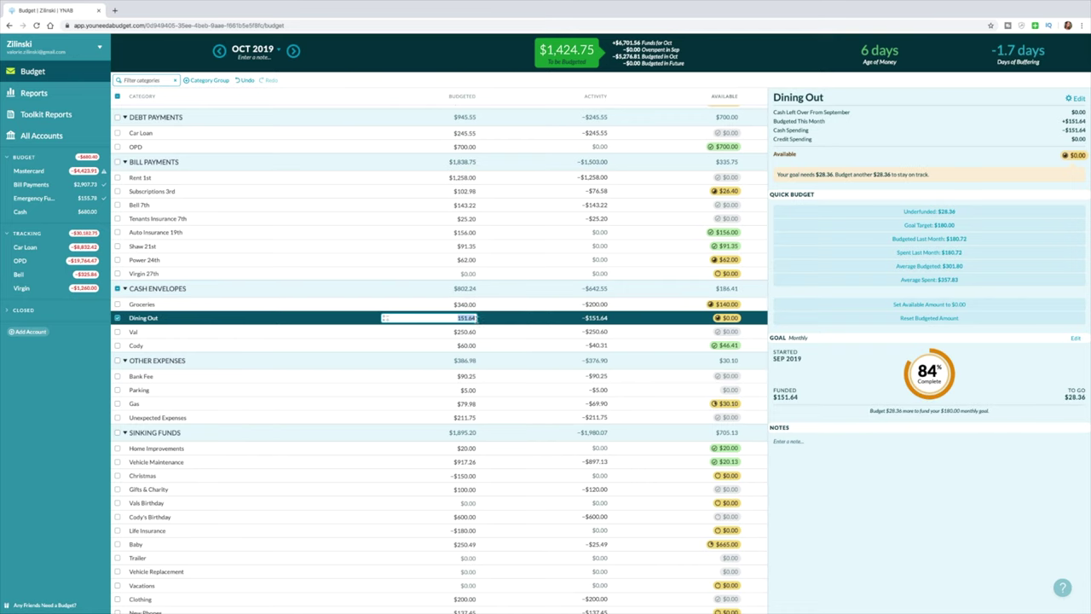
left_click(475, 317)
type("+40")
key("Return")
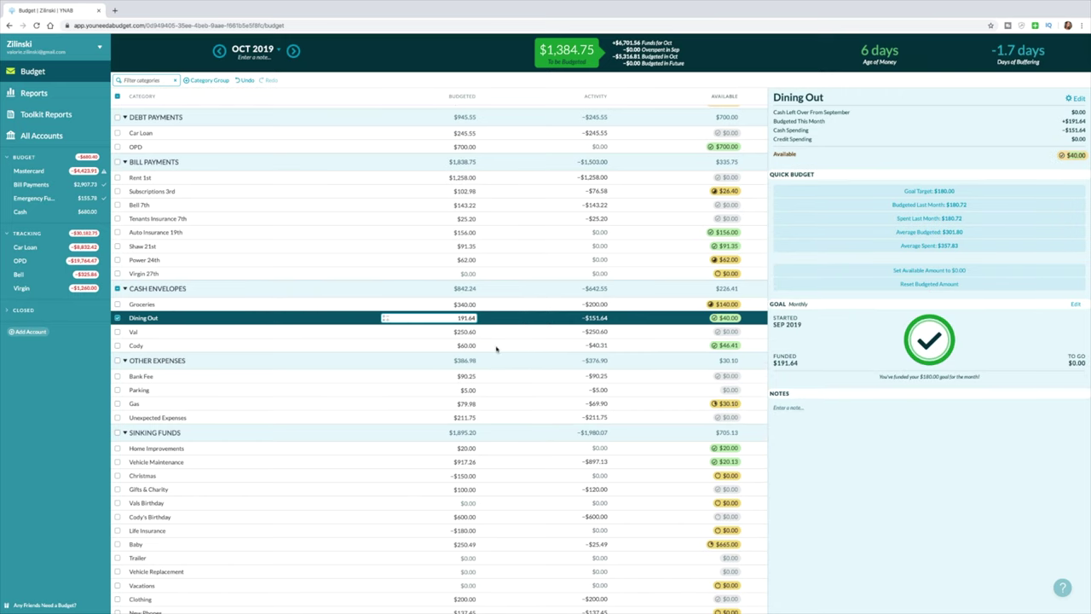
Add $30 to the budgeted amount of the Gas category under Other Expenses.
scroll(498, 349, "down", 1)
scroll(474, 347, "down", 1)
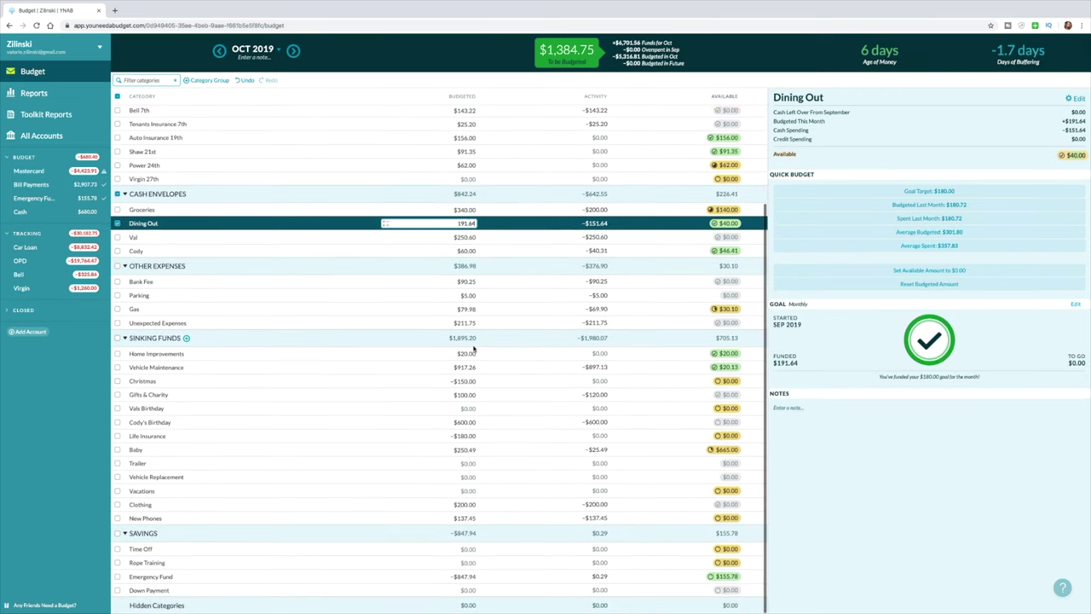
left_click(469, 295)
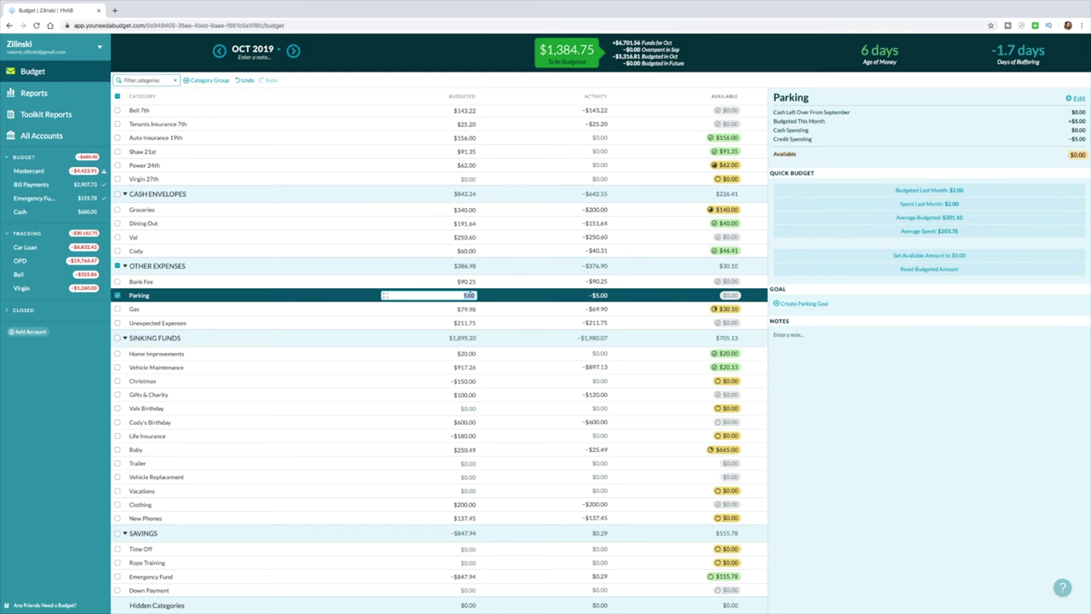
left_click(466, 320)
left_click(467, 308)
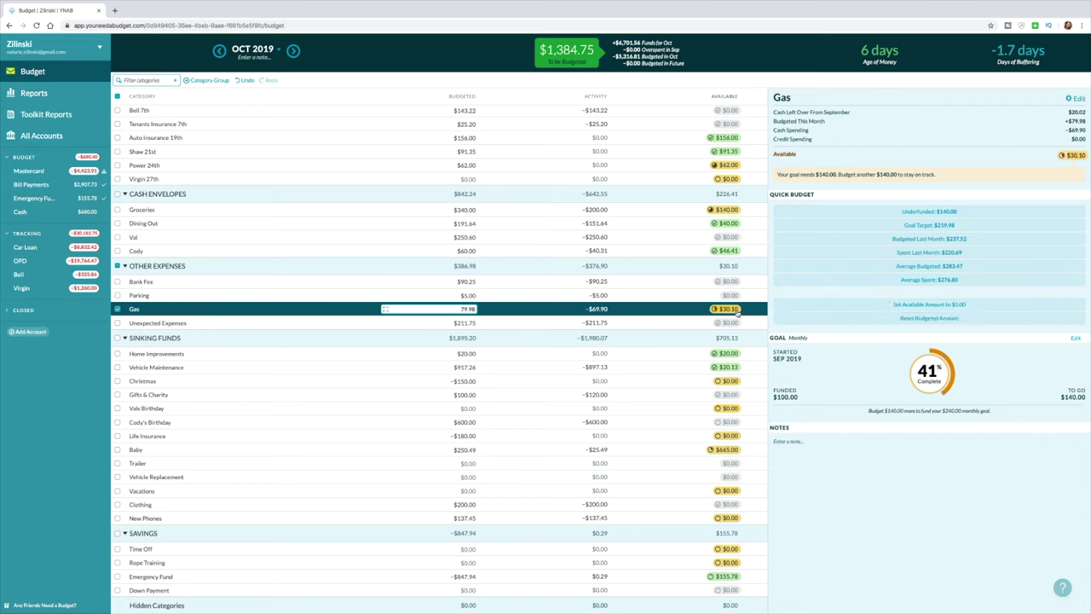
mouse_move(738, 315)
type("+30")
key("Return")
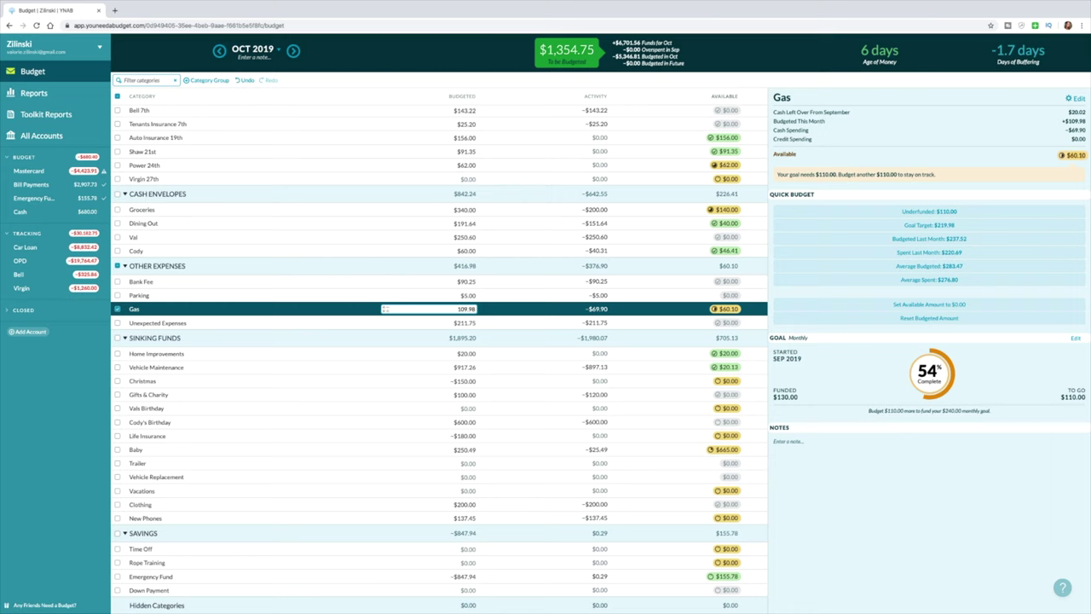
left_click(469, 322)
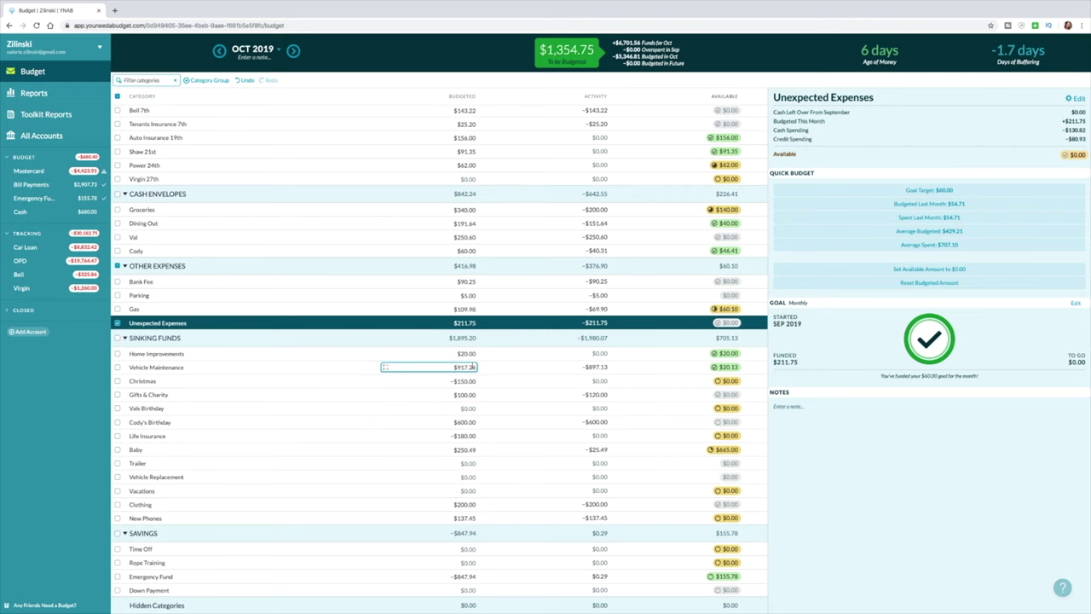
left_click(464, 367)
left_click(476, 366)
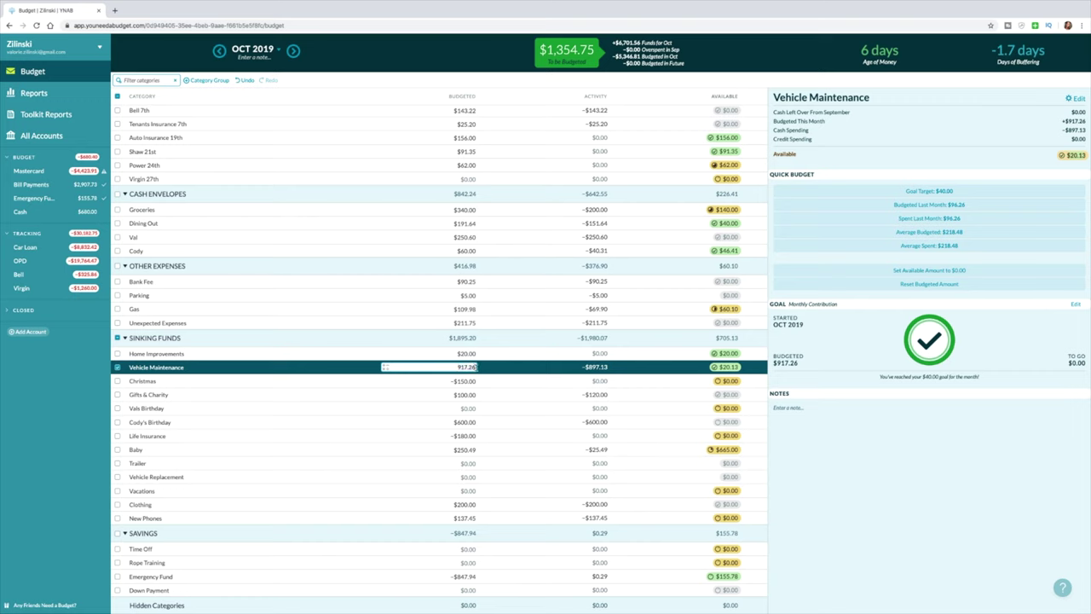
left_click(588, 368)
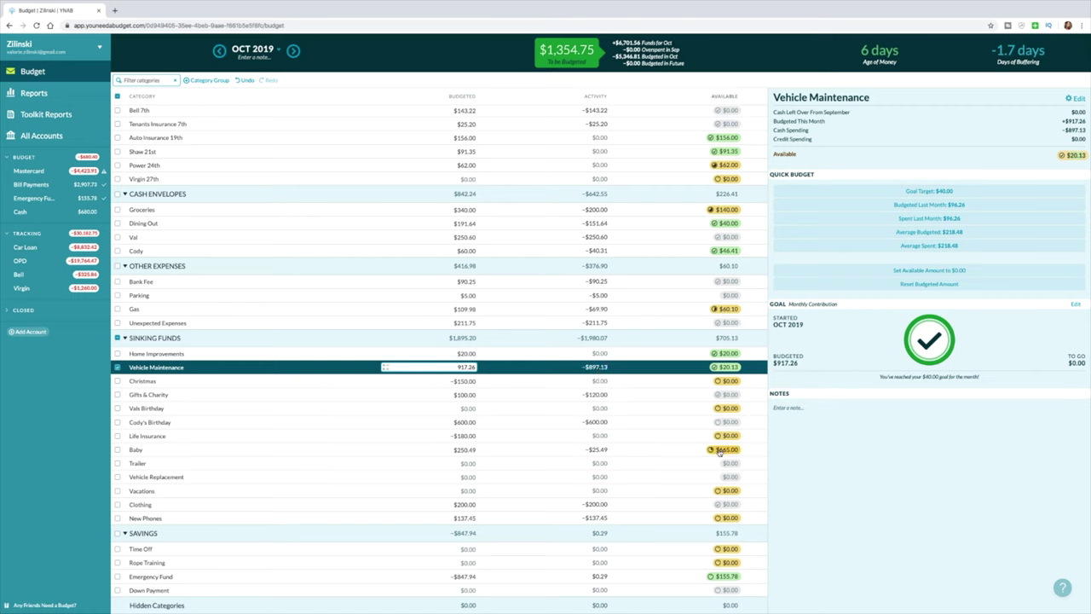
mouse_move(719, 453)
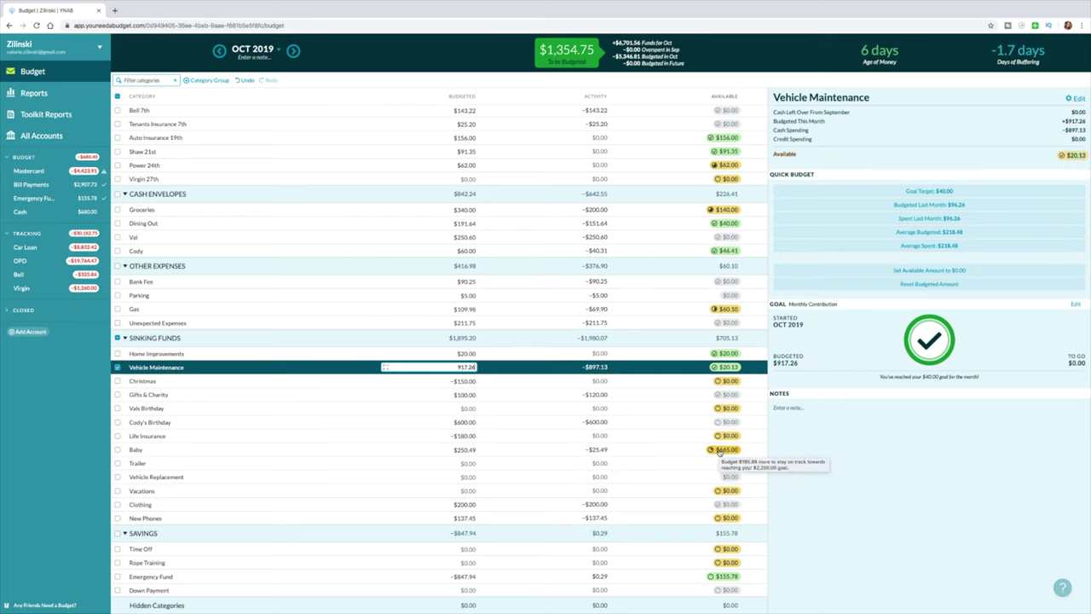
Budget $1,050 to the Rope Training category under Savings.
left_click(464, 563)
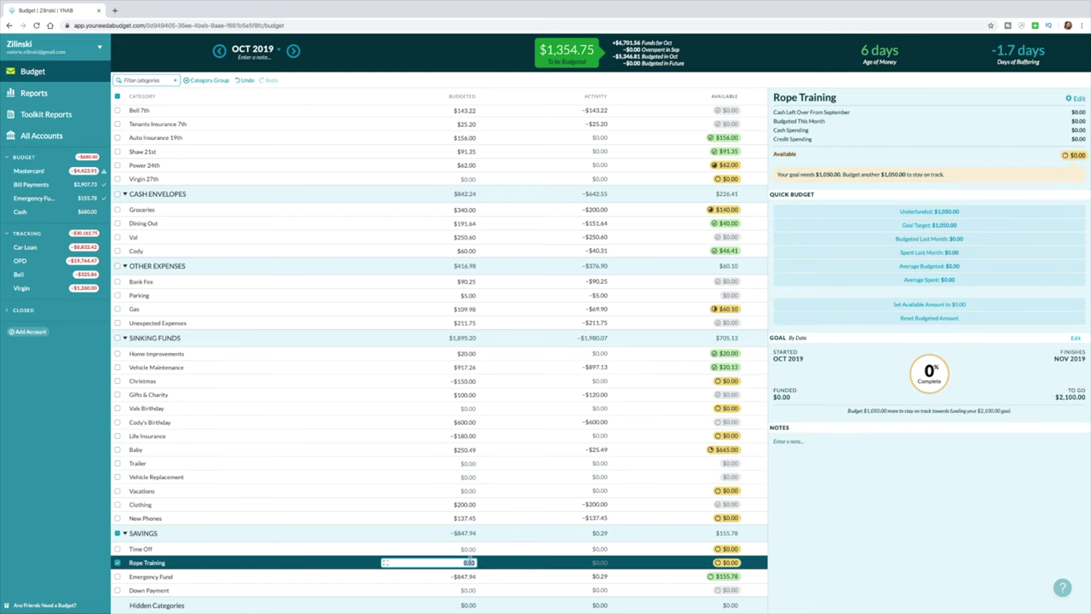
type("1050")
key("Return")
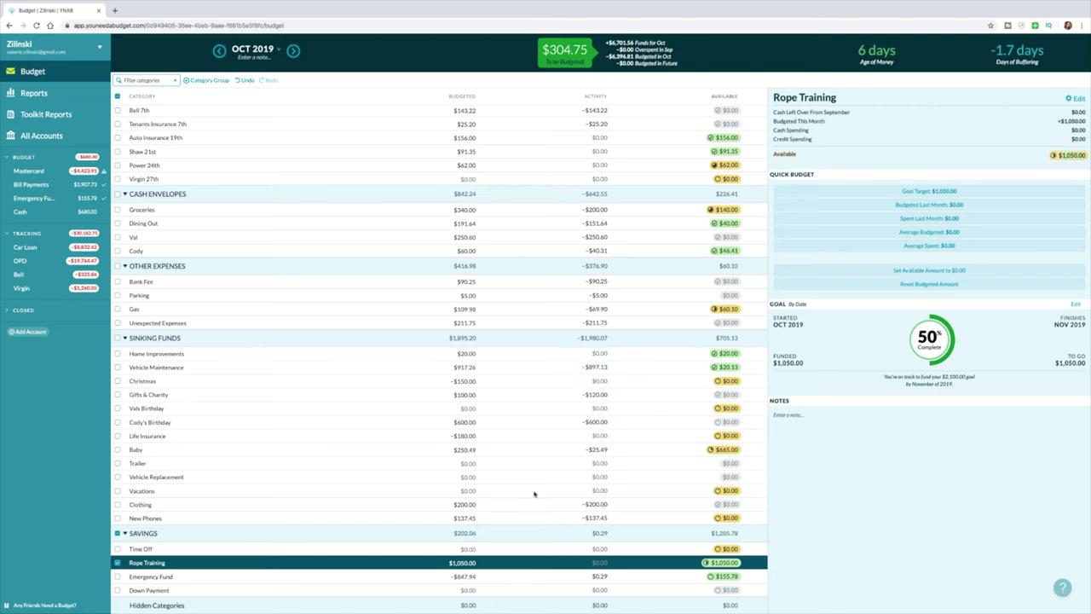
Move the remaining $304.75 from To be Budgeted to the Emergency Fund category under Savings.
left_click(466, 577)
key("Escape")
mouse_move(729, 453)
left_click(565, 49)
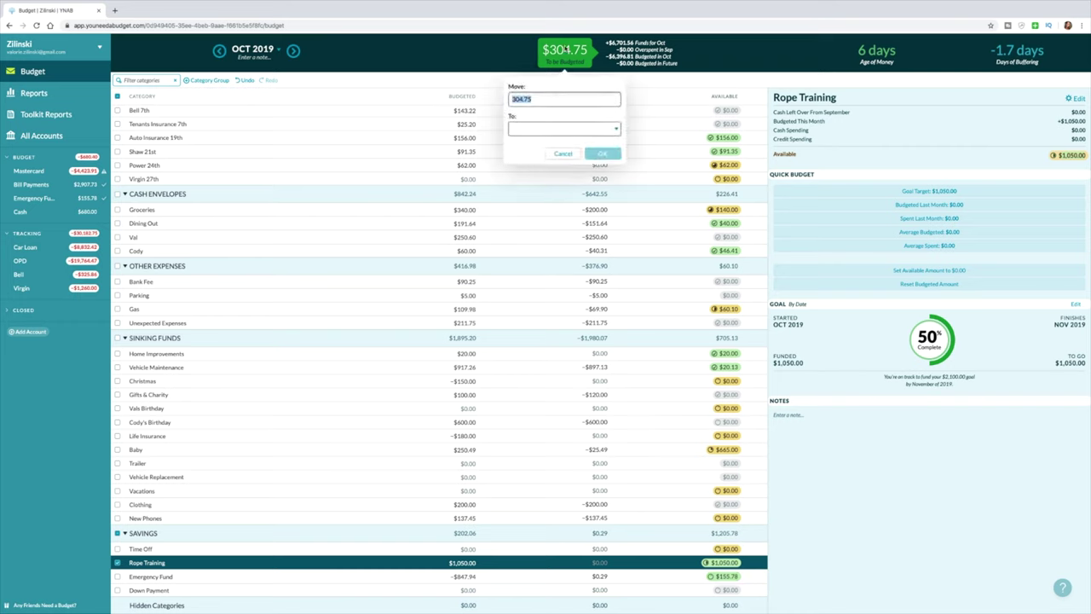
left_click(552, 131)
type("eme")
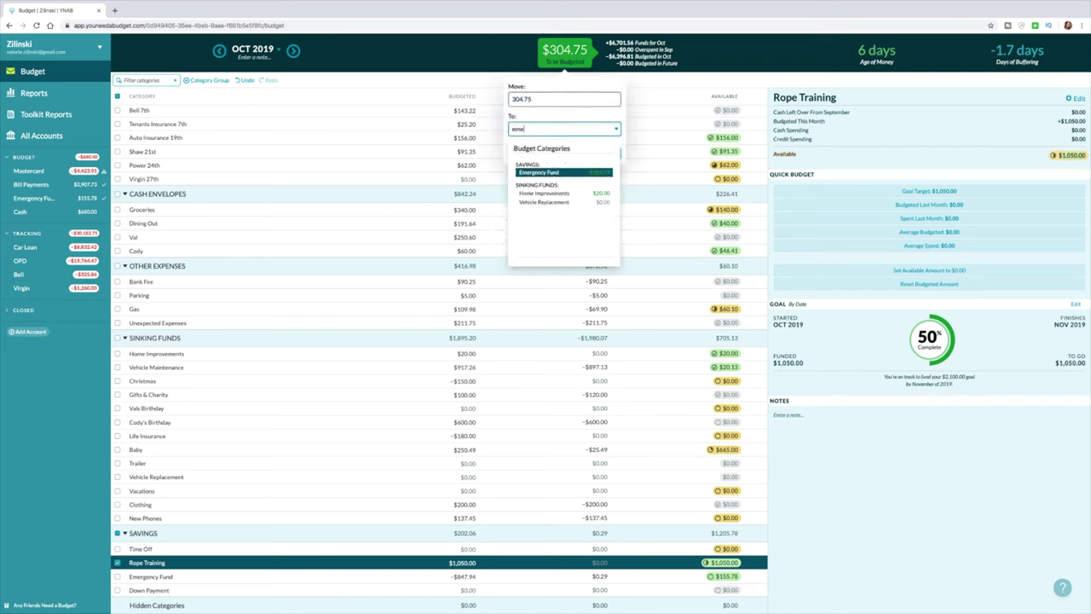
left_click(540, 173)
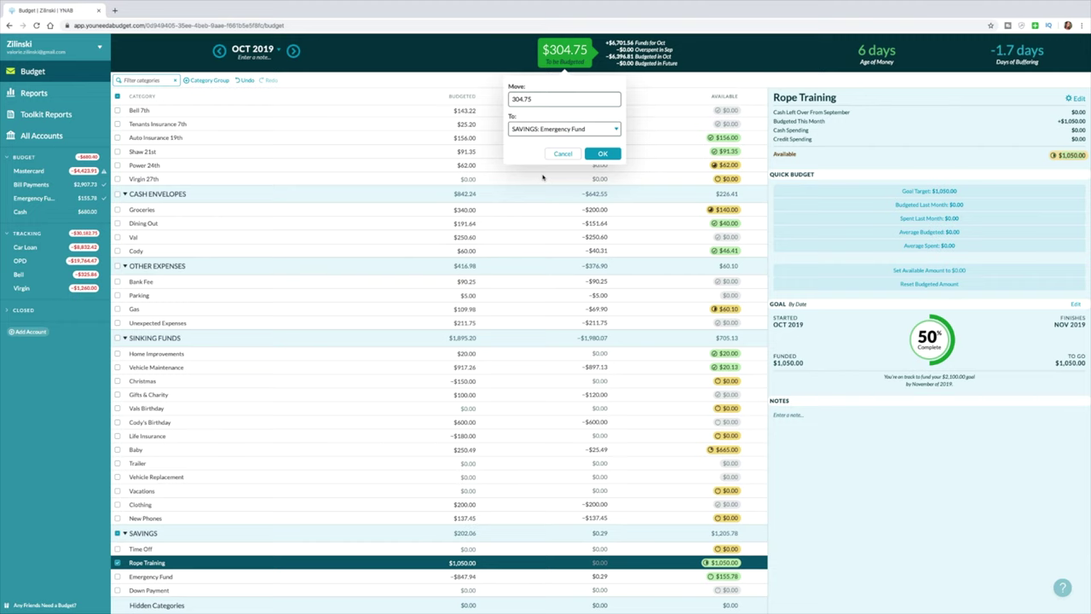
left_click(601, 154)
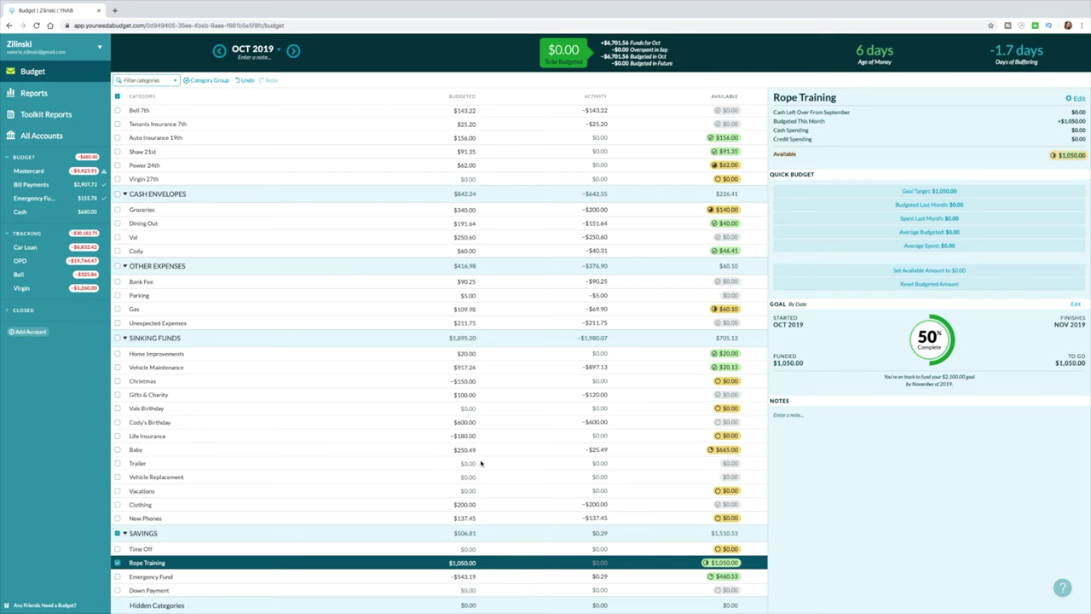
scroll(481, 463, "up", 1)
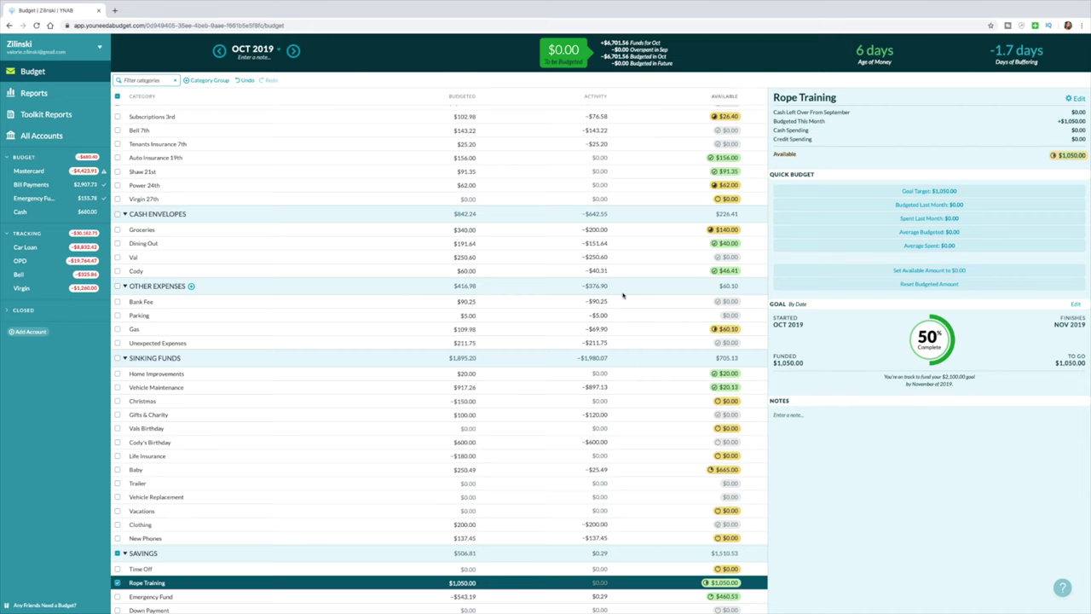
scroll(622, 295, "down", 1)
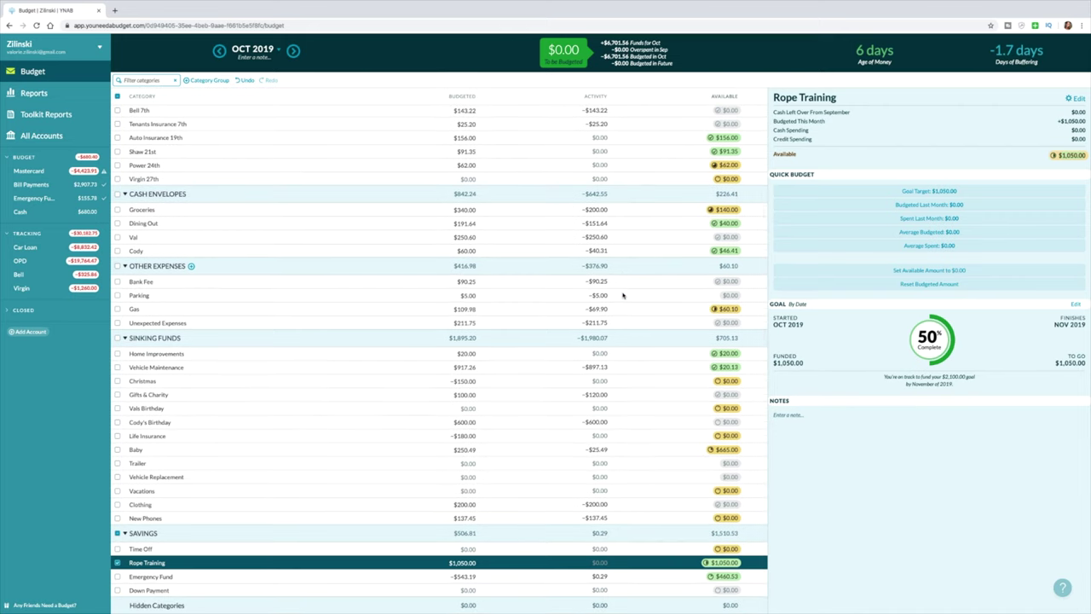